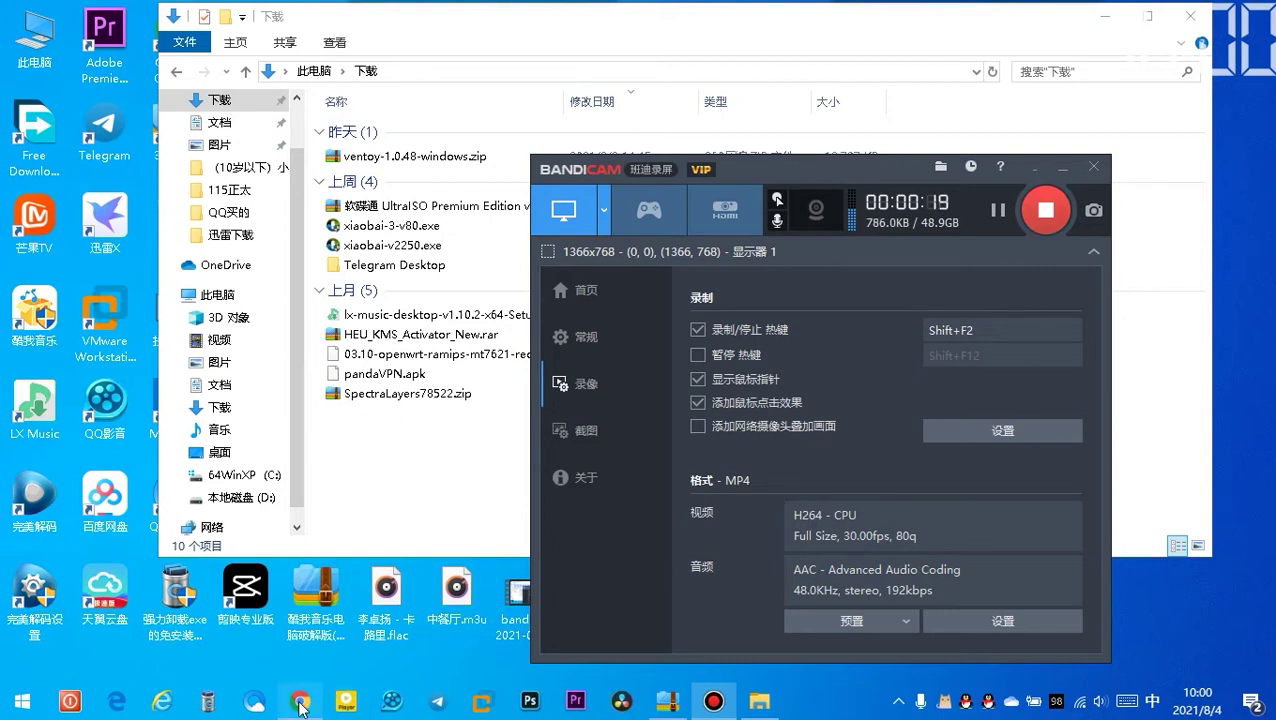
Step: Switch to Chrome, look over the Ventoy home page at ventoy.net/cn/index.html, and minimize the browser
click(368, 642)
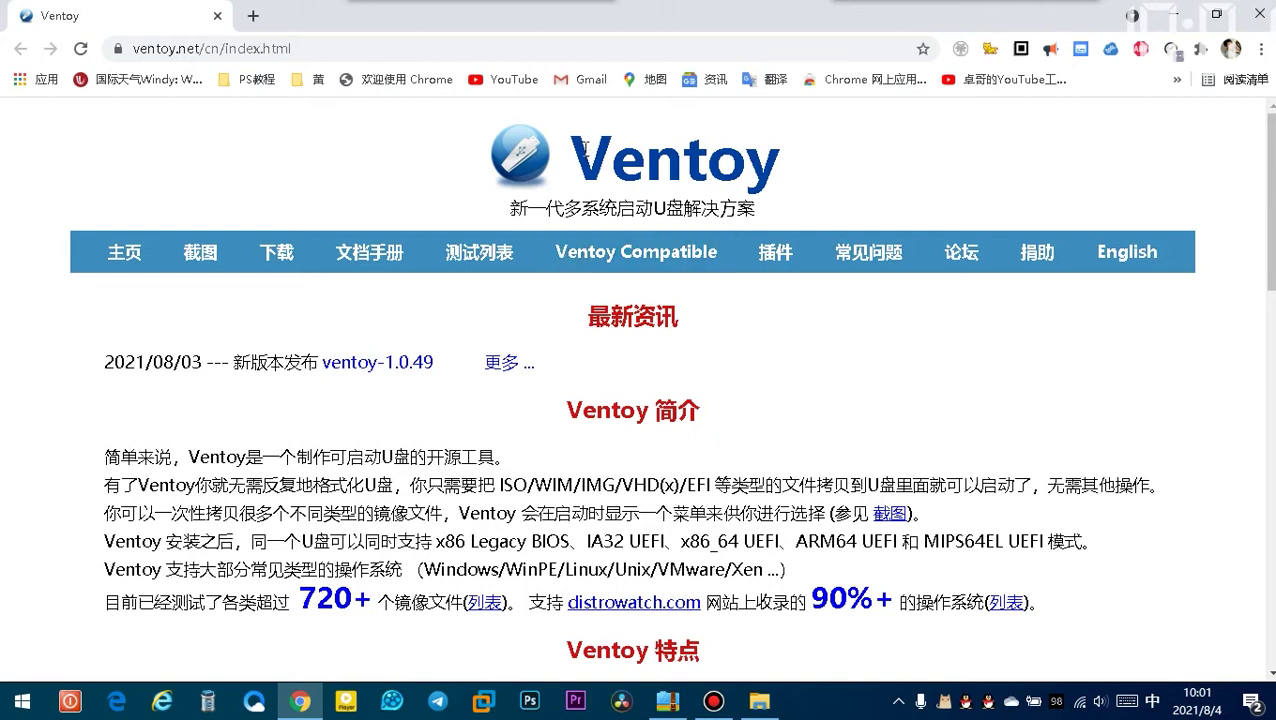
double_click(738, 148)
click(897, 152)
click(1172, 16)
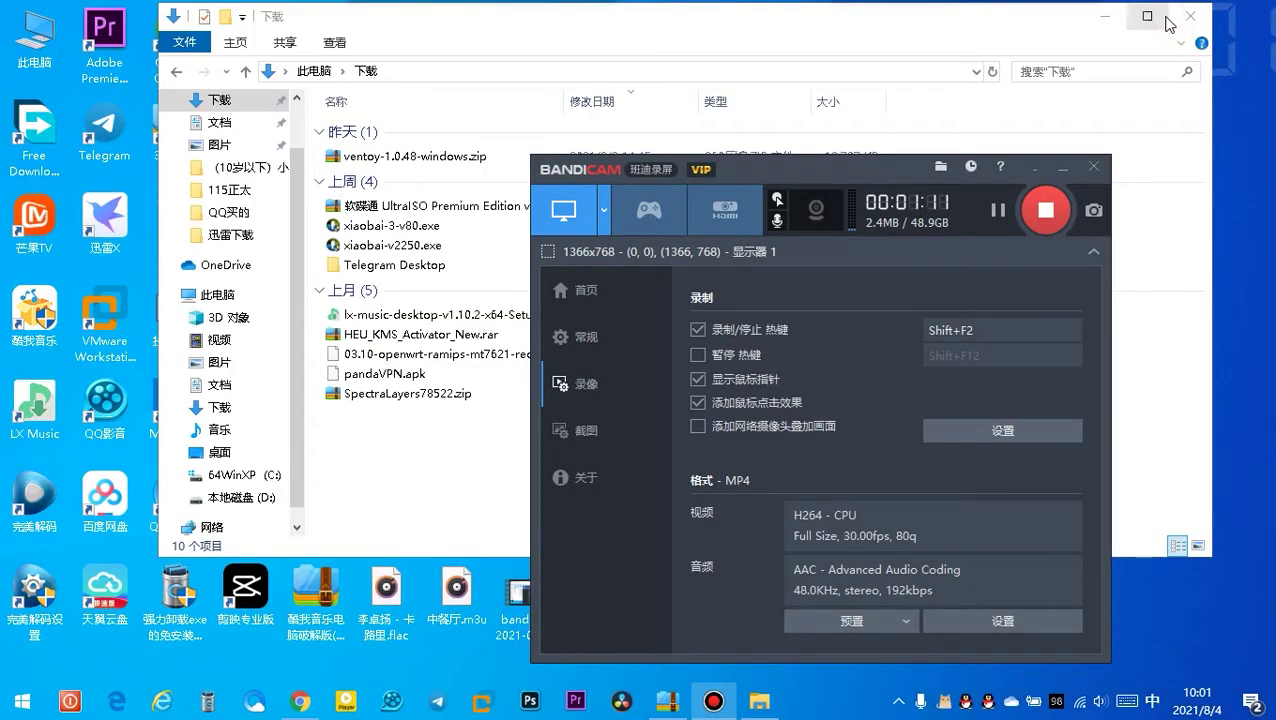
Step: Open ventoy-1.0.48-windows.zip from the Downloads folder and run Ventoy2Disk.exe from its ventoy-1.0.48 folder
click(1063, 170)
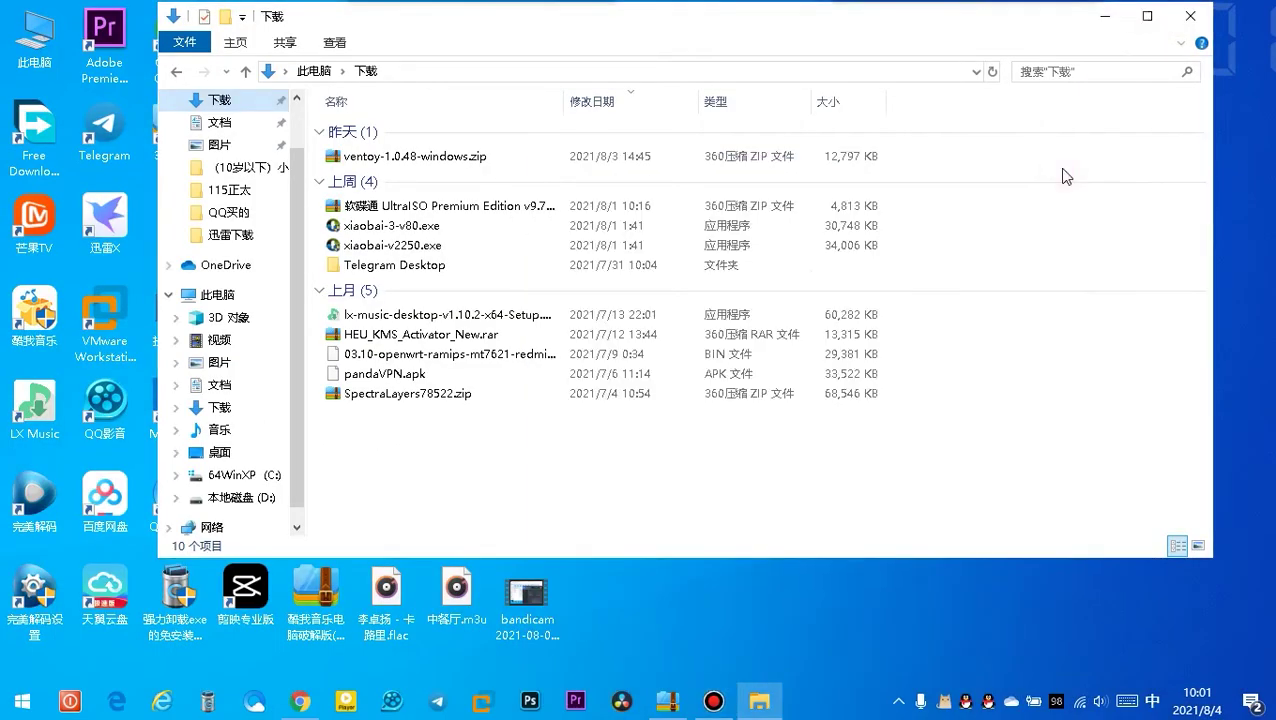
click(429, 160)
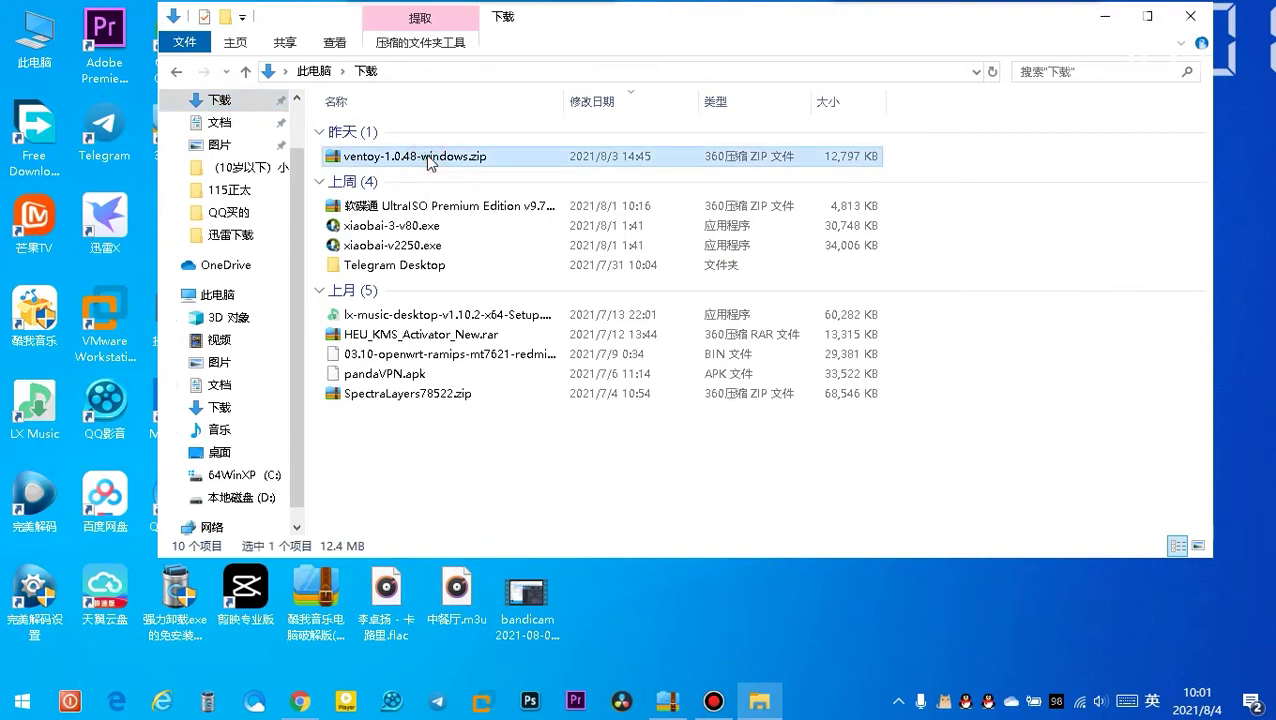
double_click(428, 160)
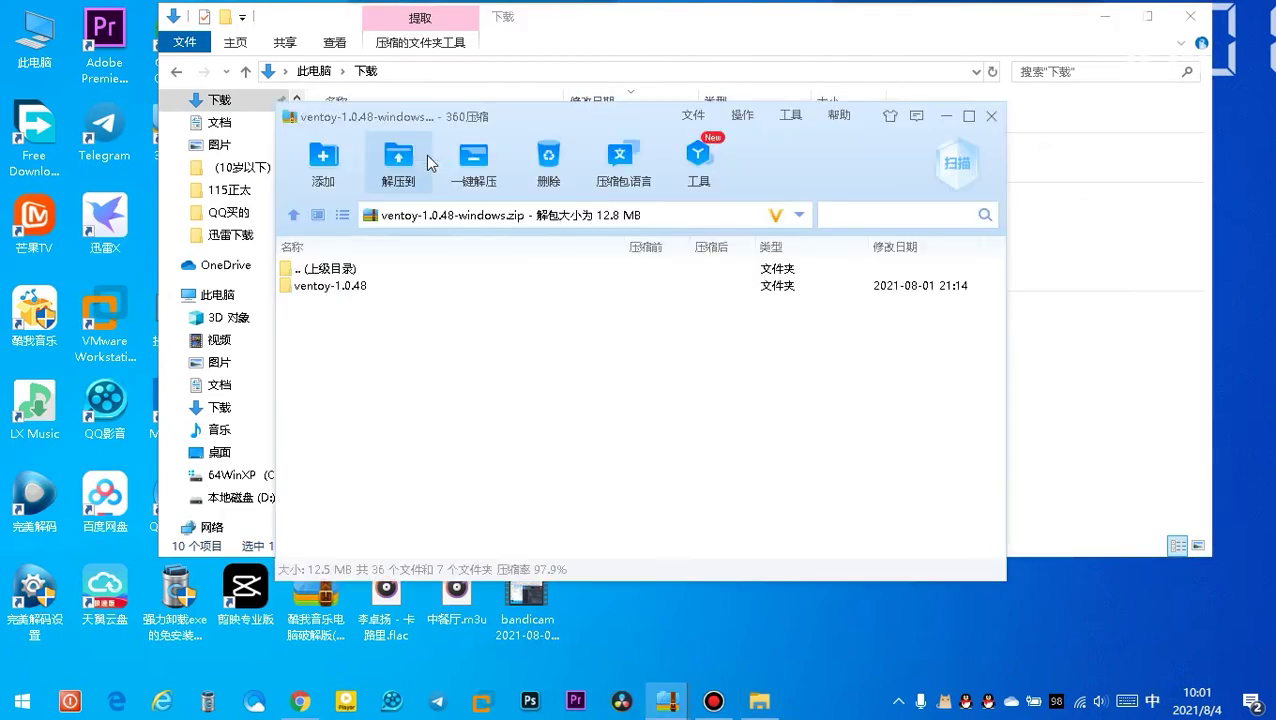
double_click(347, 288)
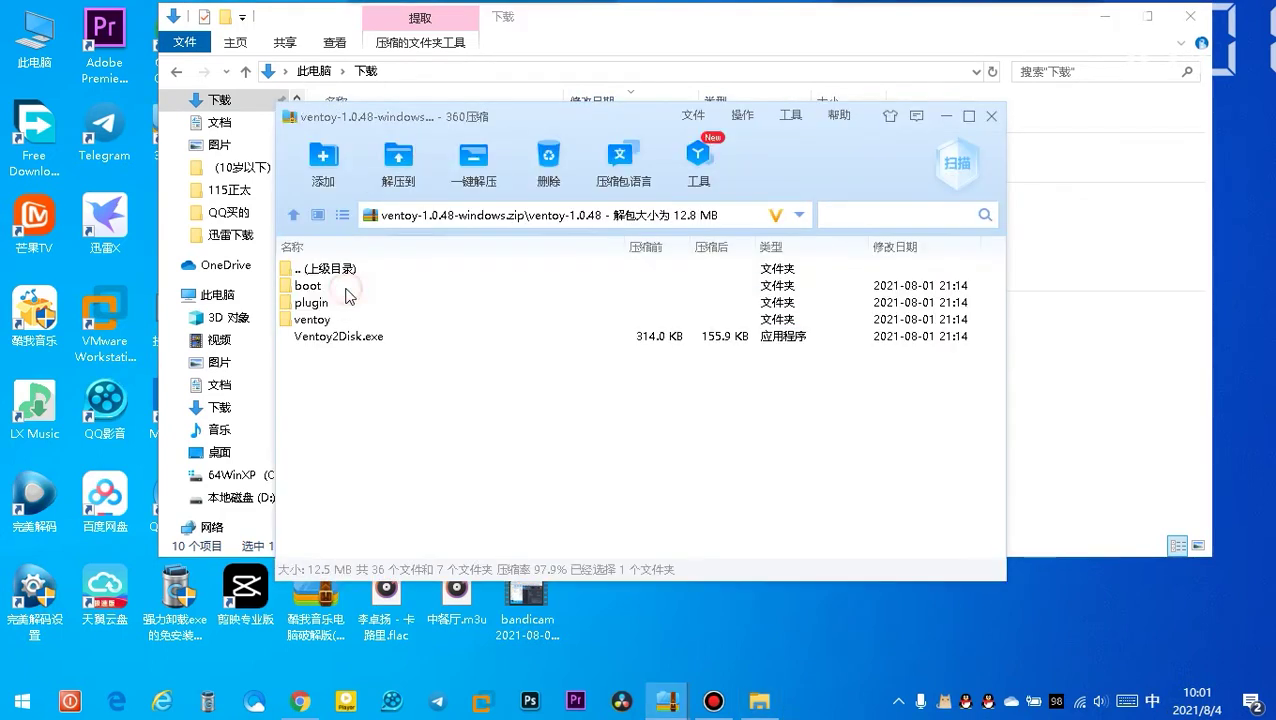
double_click(359, 340)
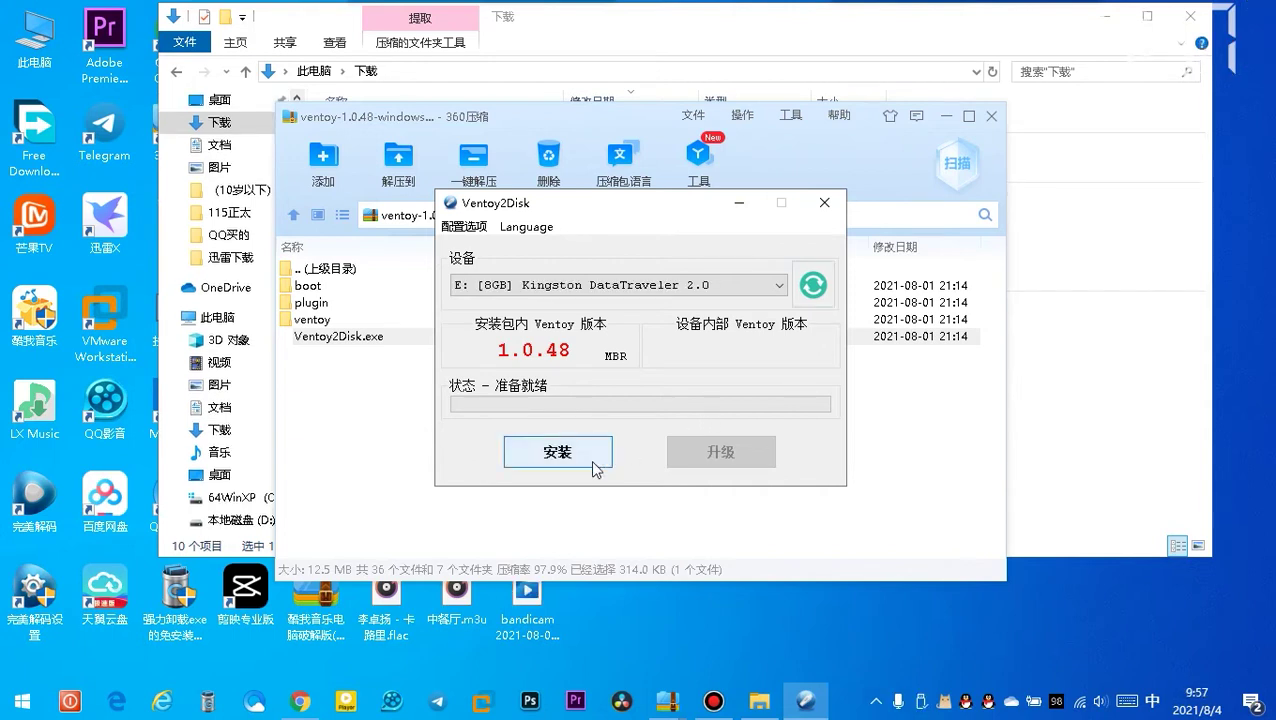
Step: Install Ventoy 1.0.48 on the E: 8 GB Kingston DataTraveler 2.0 drive, and close Ventoy2Disk and the archive window
click(595, 466)
click(628, 423)
click(630, 425)
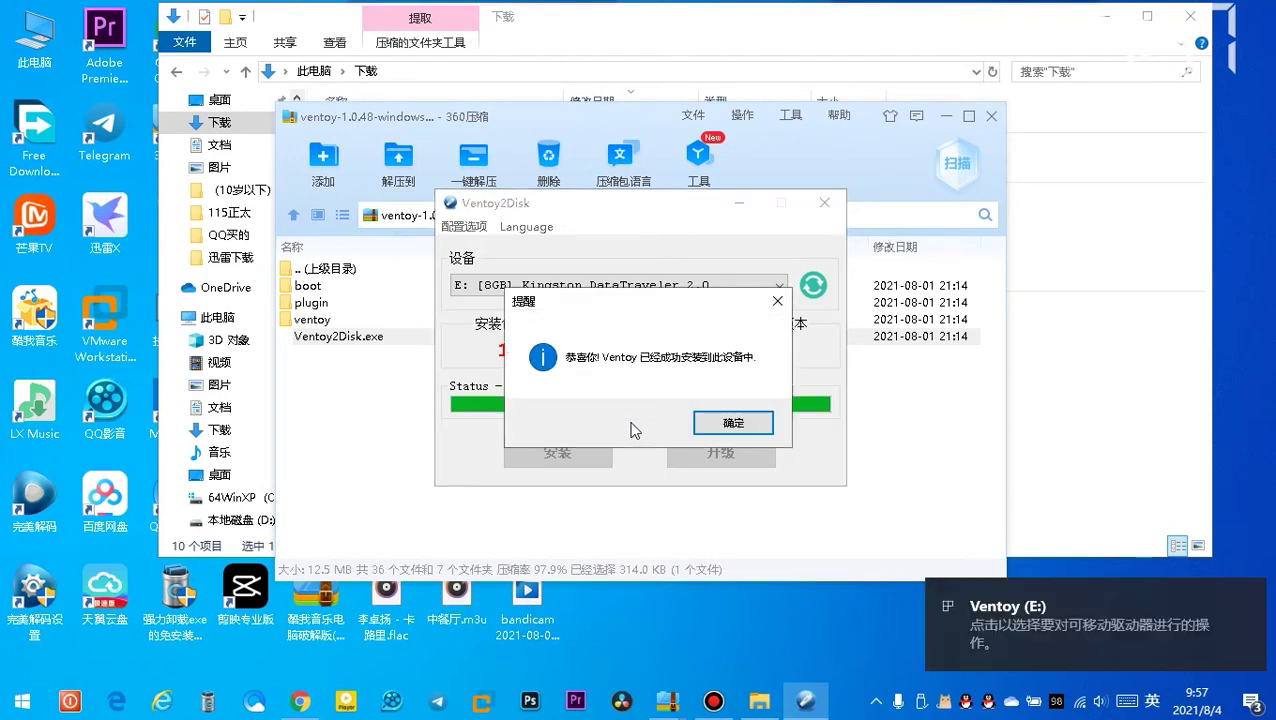
click(735, 423)
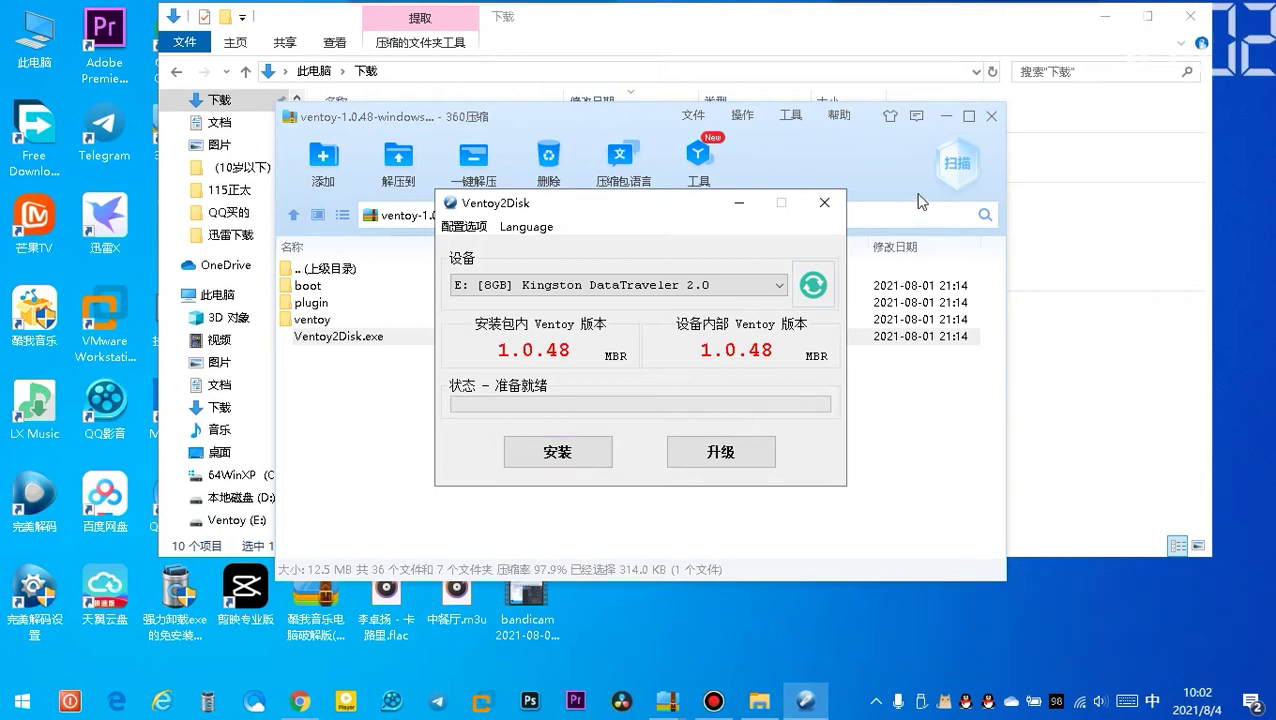
click(825, 205)
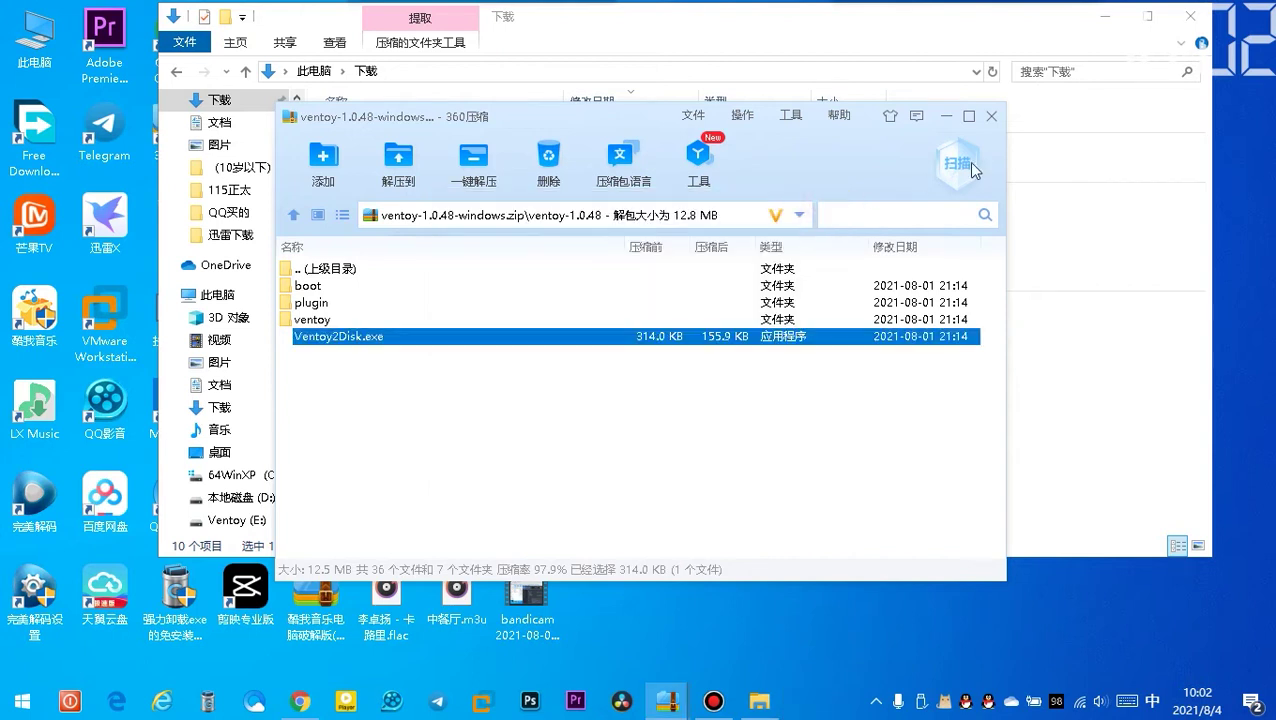
click(990, 120)
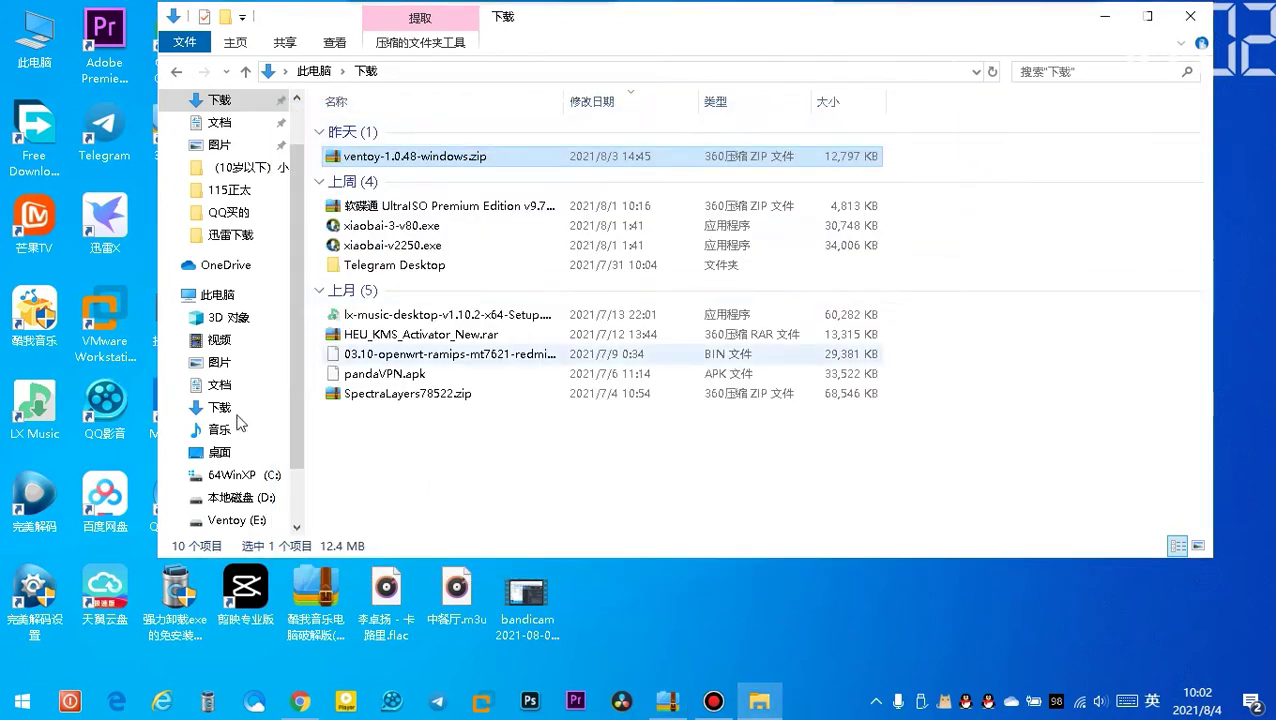
Step: Check the Ventoy (E:) drive and its capacity in the This PC overview
click(217, 295)
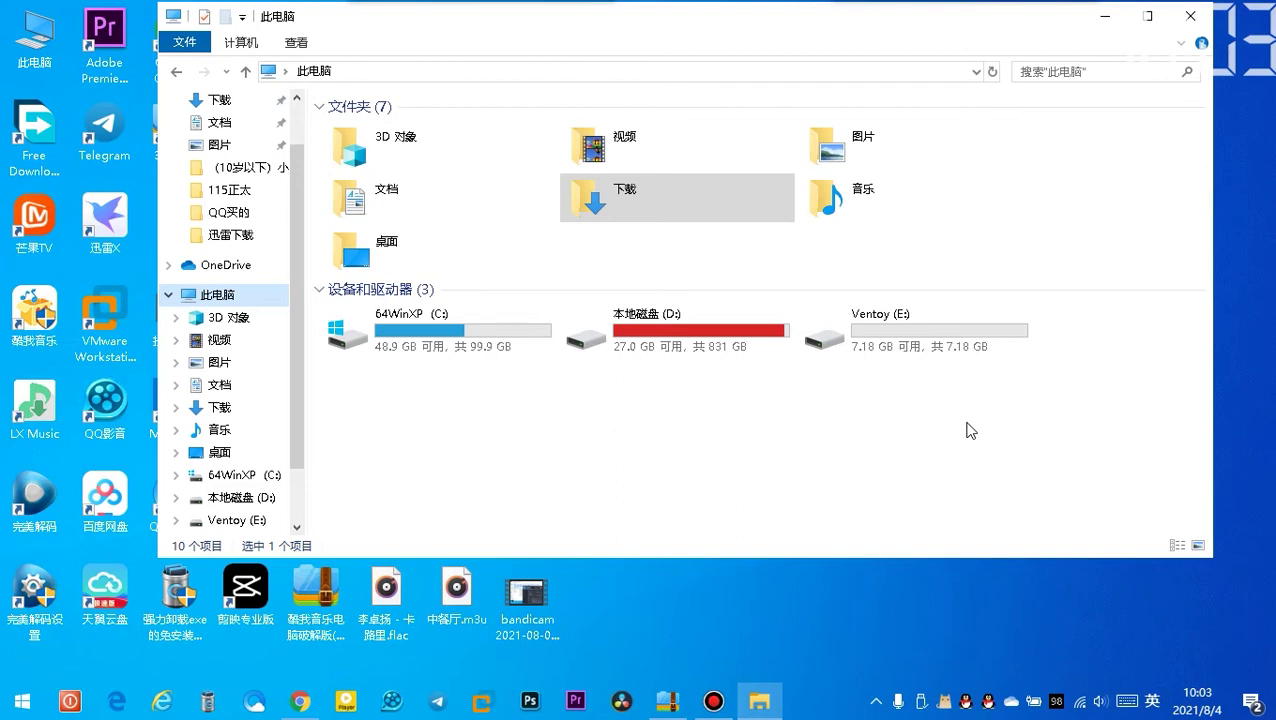
click(910, 350)
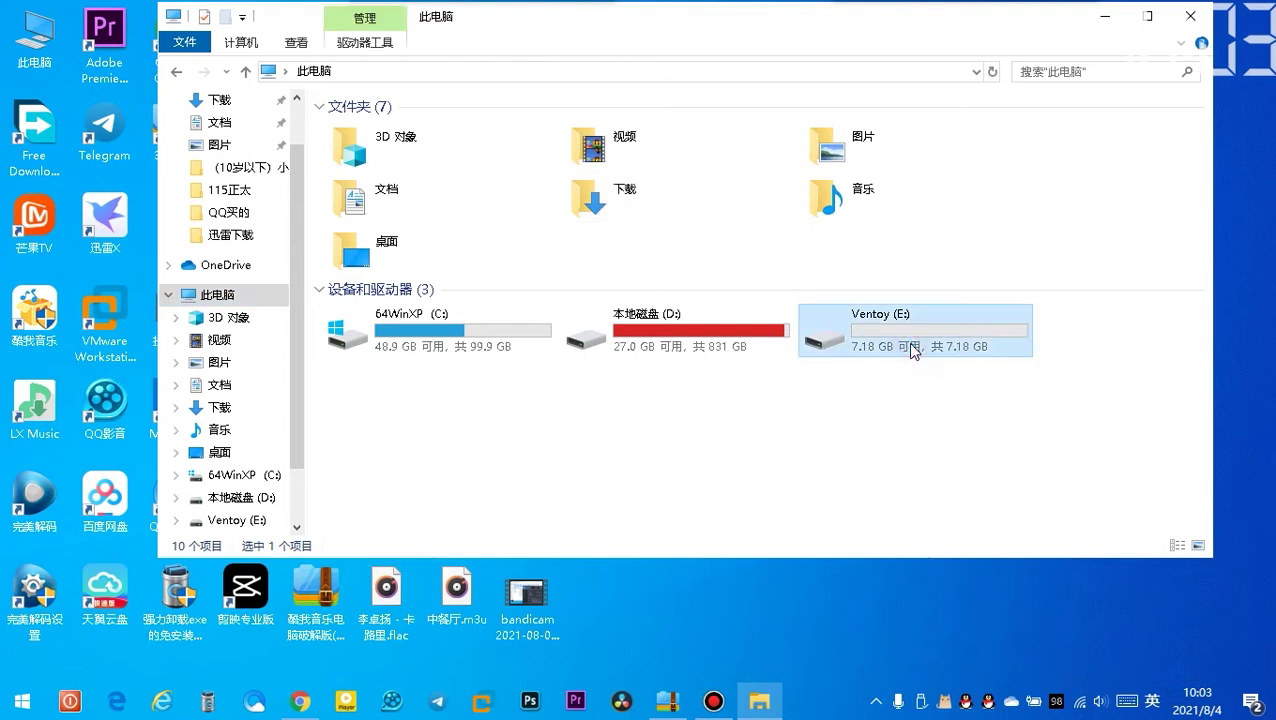
click(479, 464)
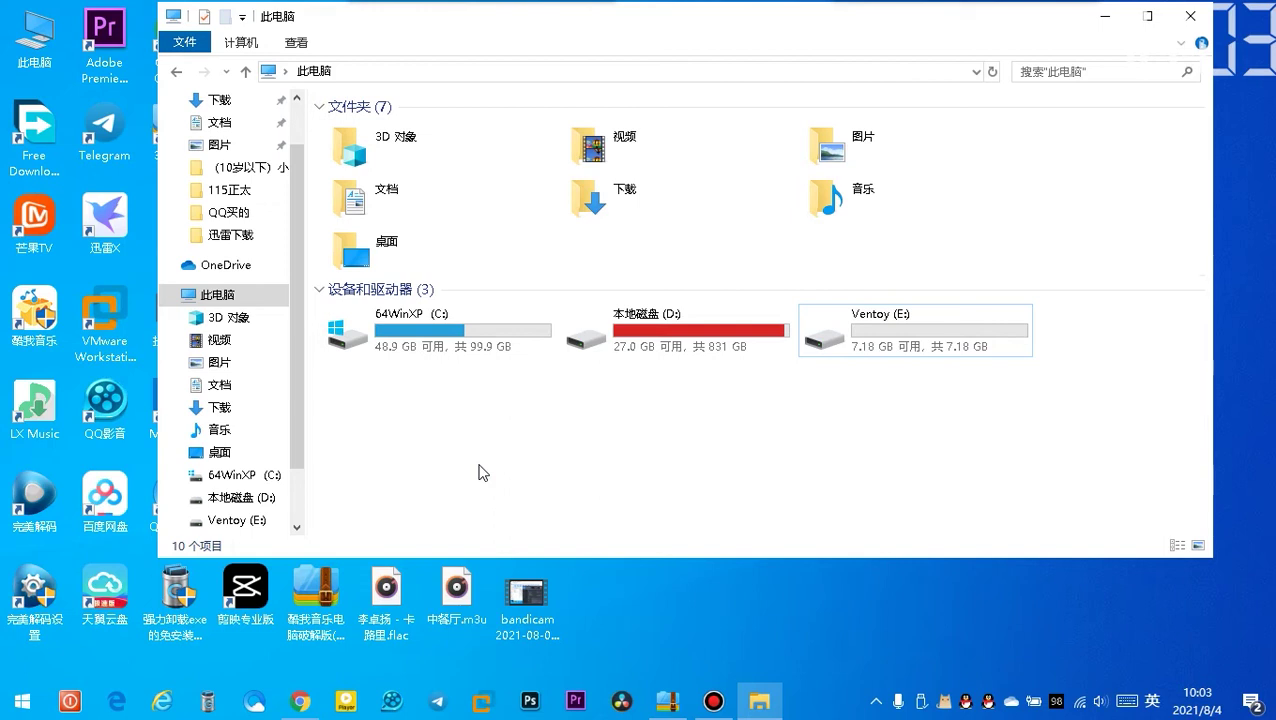
key(space)
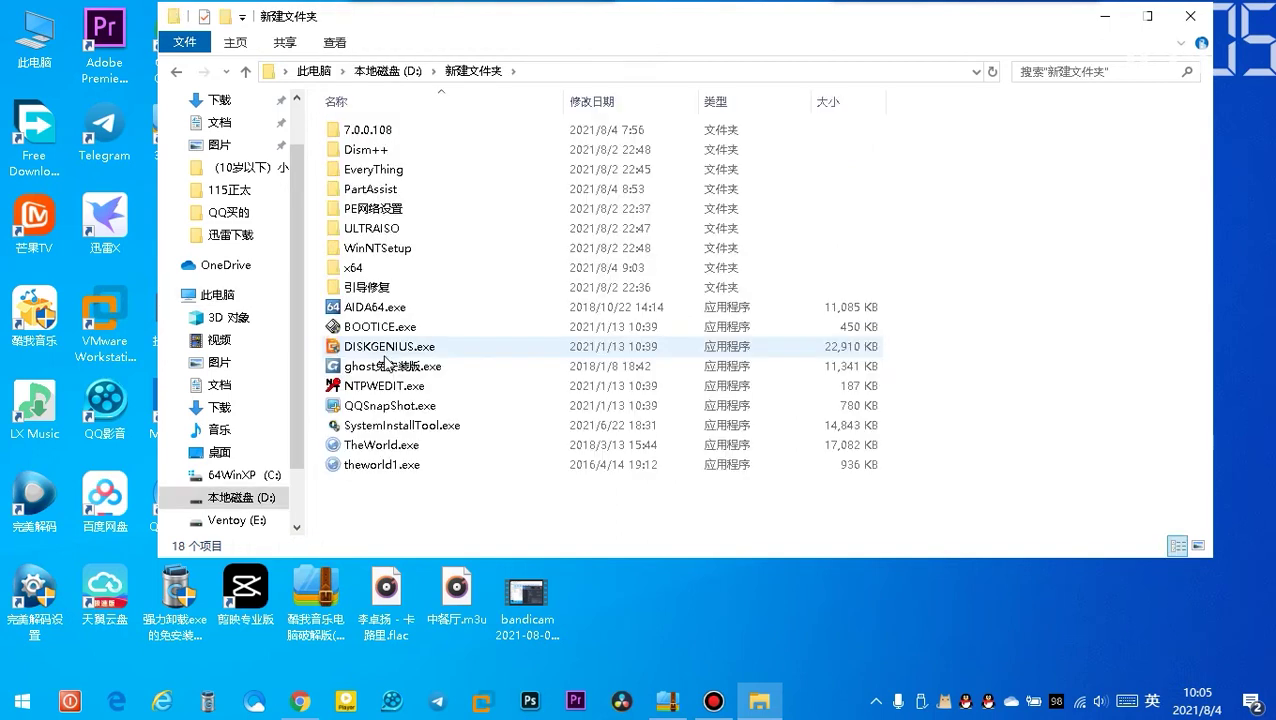
Step: Run DISKGENIUS.exe from the 新建文件夹 folder on D: and examine the Kingston USB disk with its Ventoy and VTOYEFI partitions
click(387, 349)
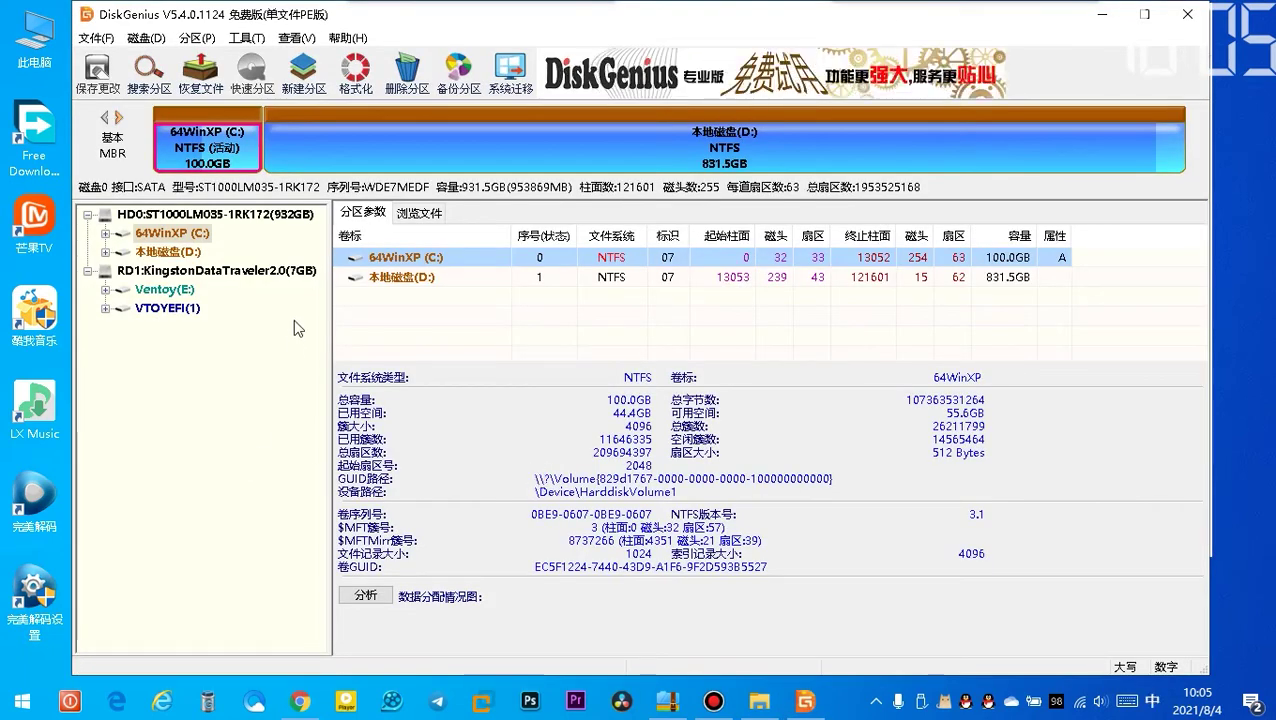
click(250, 271)
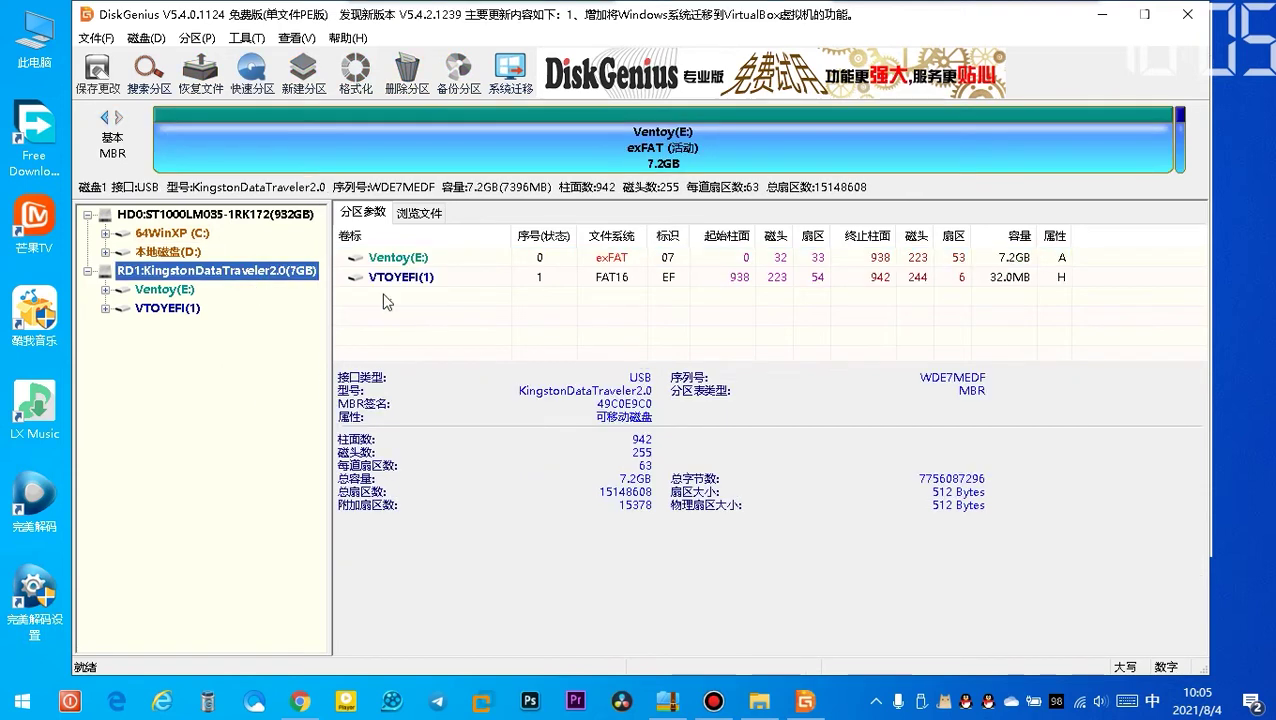
right_click(208, 272)
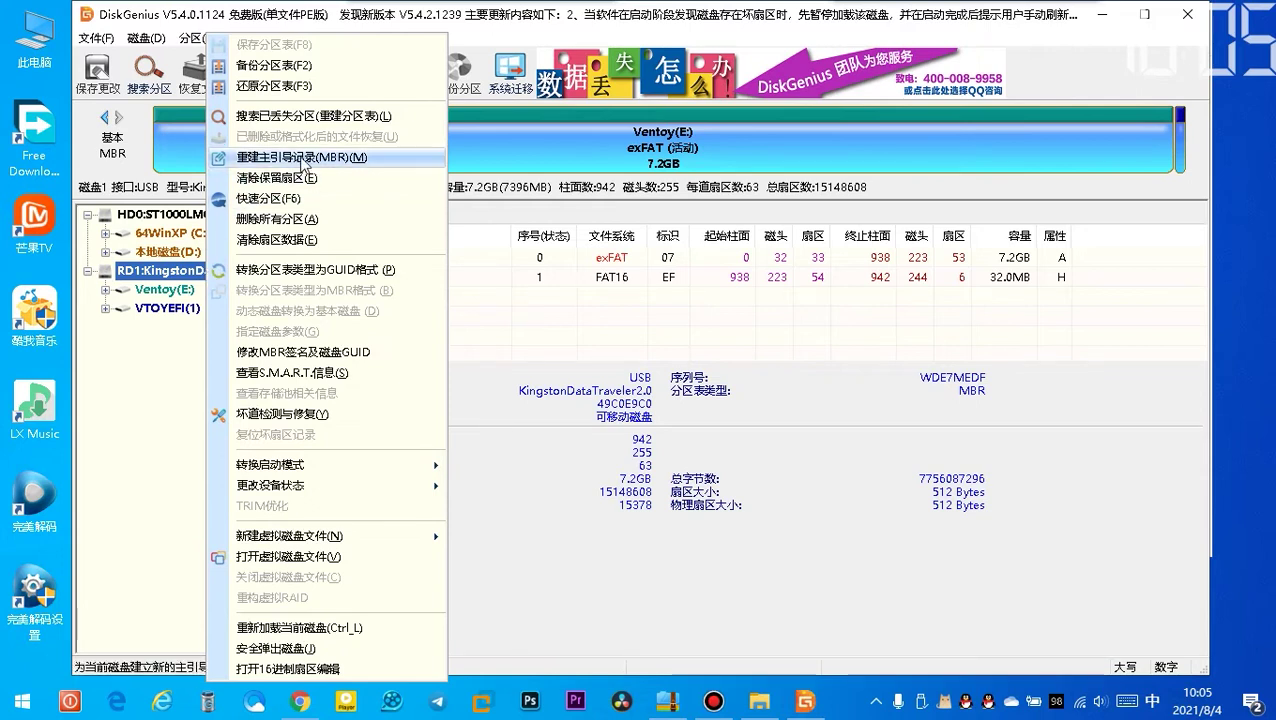
click(150, 416)
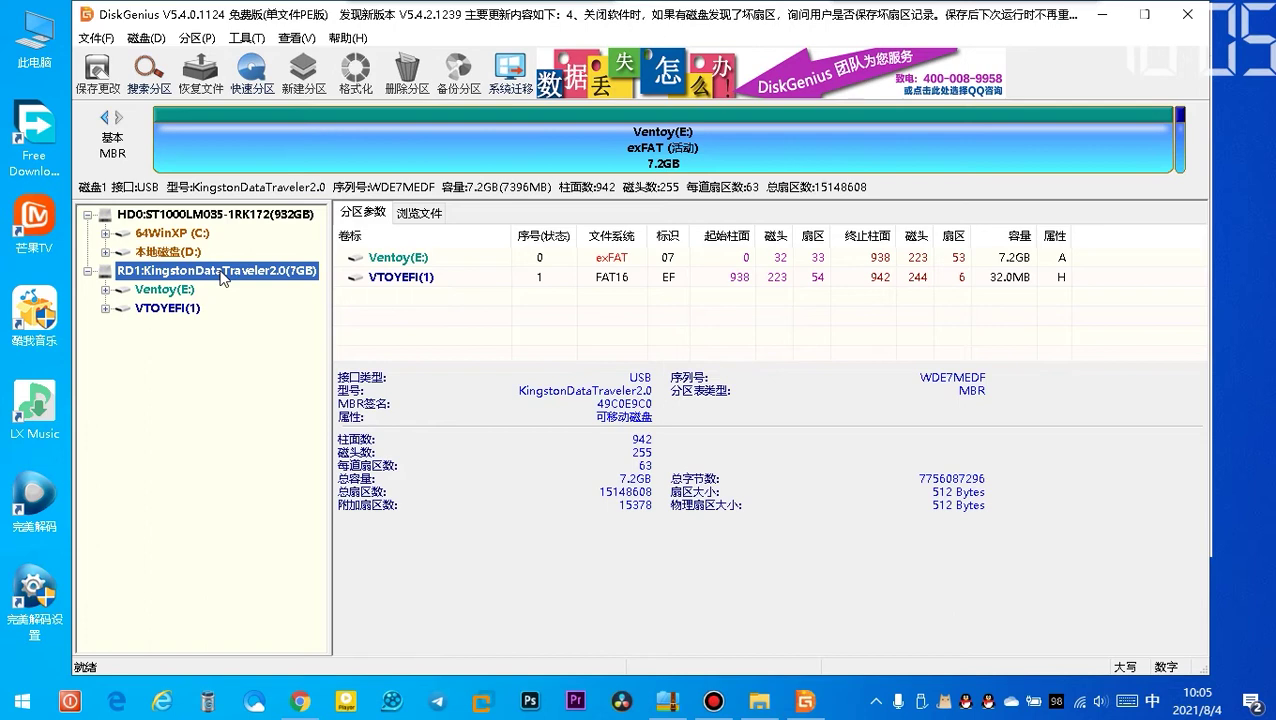
click(160, 292)
click(162, 309)
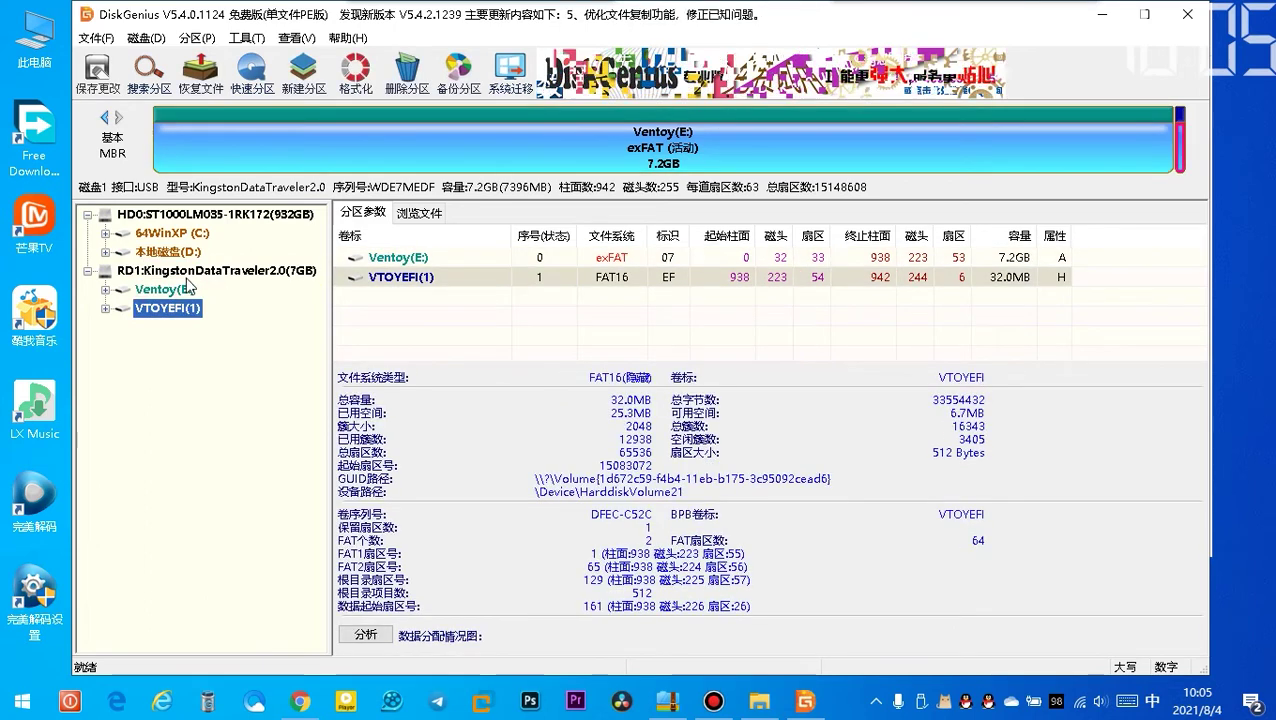
Step: Review the disk-level operations available for the KingstonDataTraveler2.0 disk, such as deleting all partitions, without applying any
click(205, 273)
right_click(206, 276)
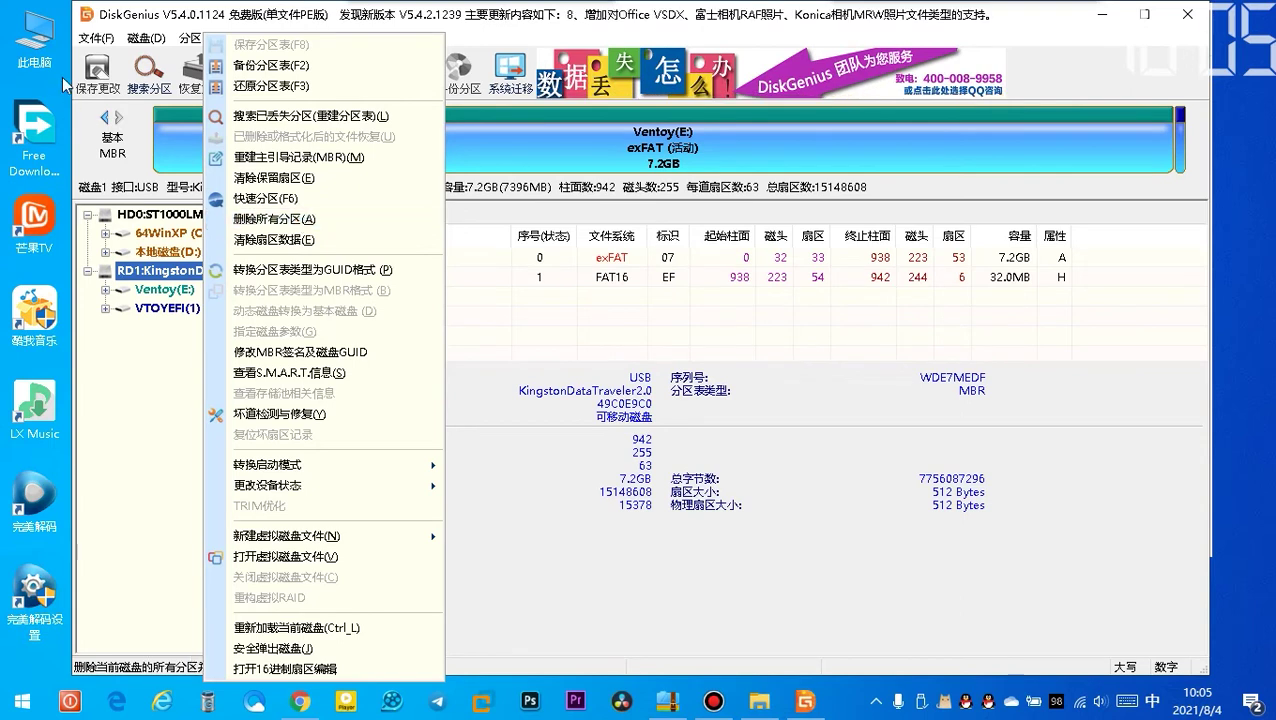
click(100, 77)
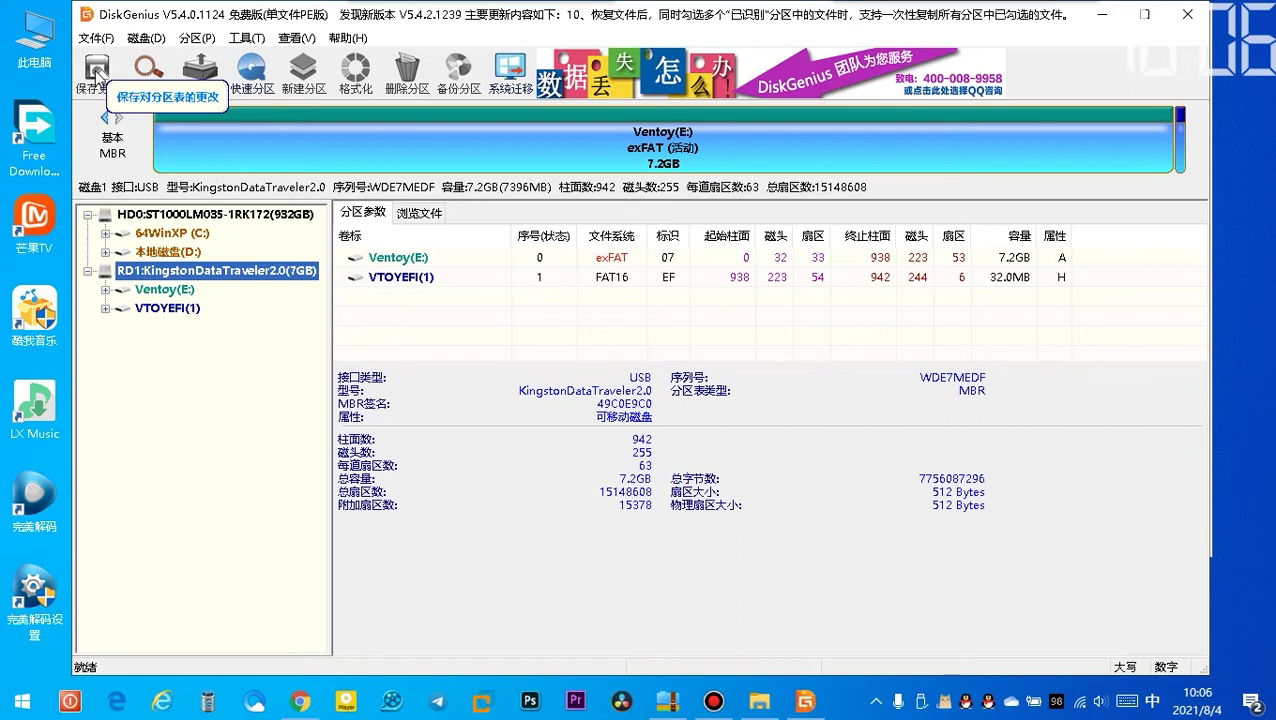
right_click(212, 277)
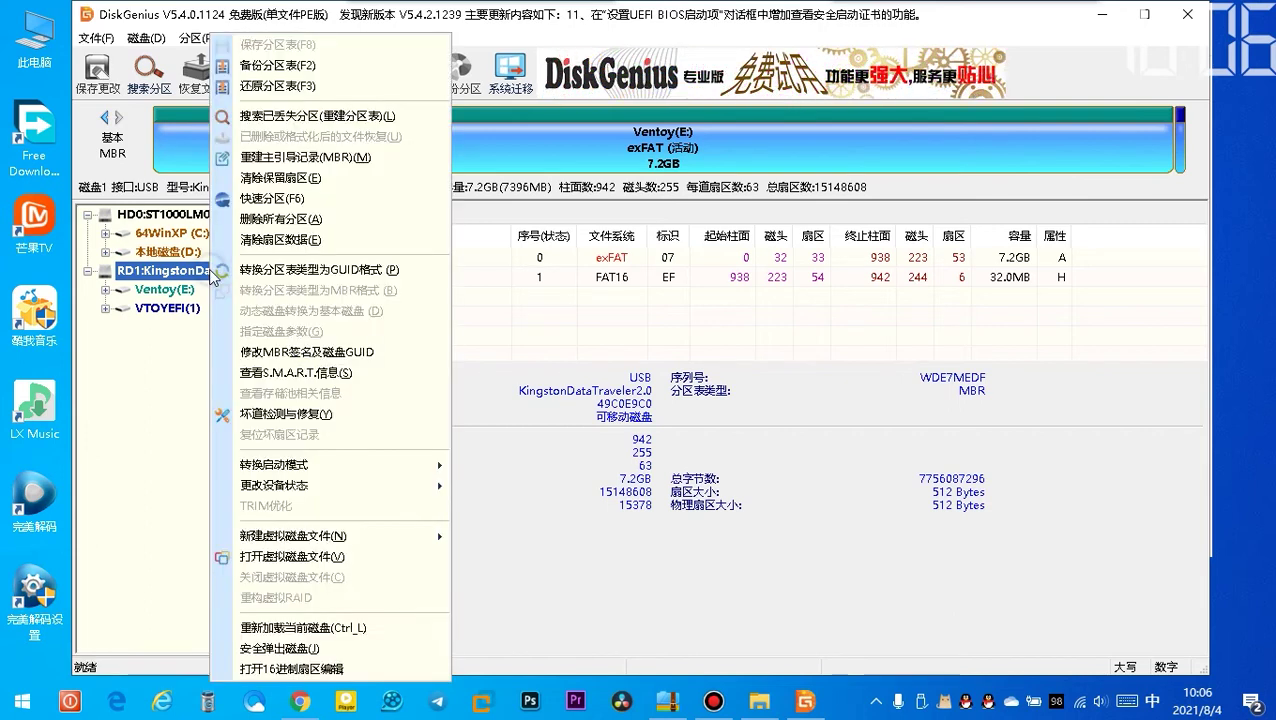
click(113, 351)
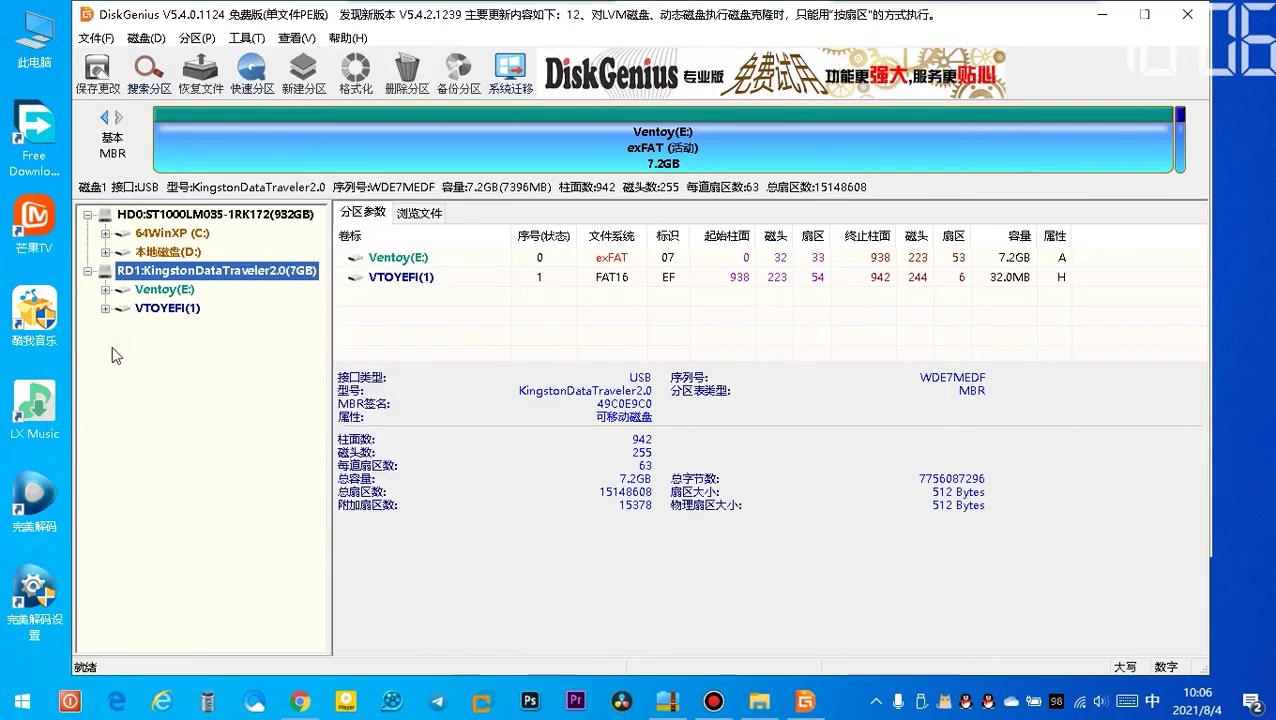
Step: Review the partition operations available for the Ventoy (E:) and VTOYEFI partitions without applying any
click(156, 293)
right_click(156, 290)
click(139, 393)
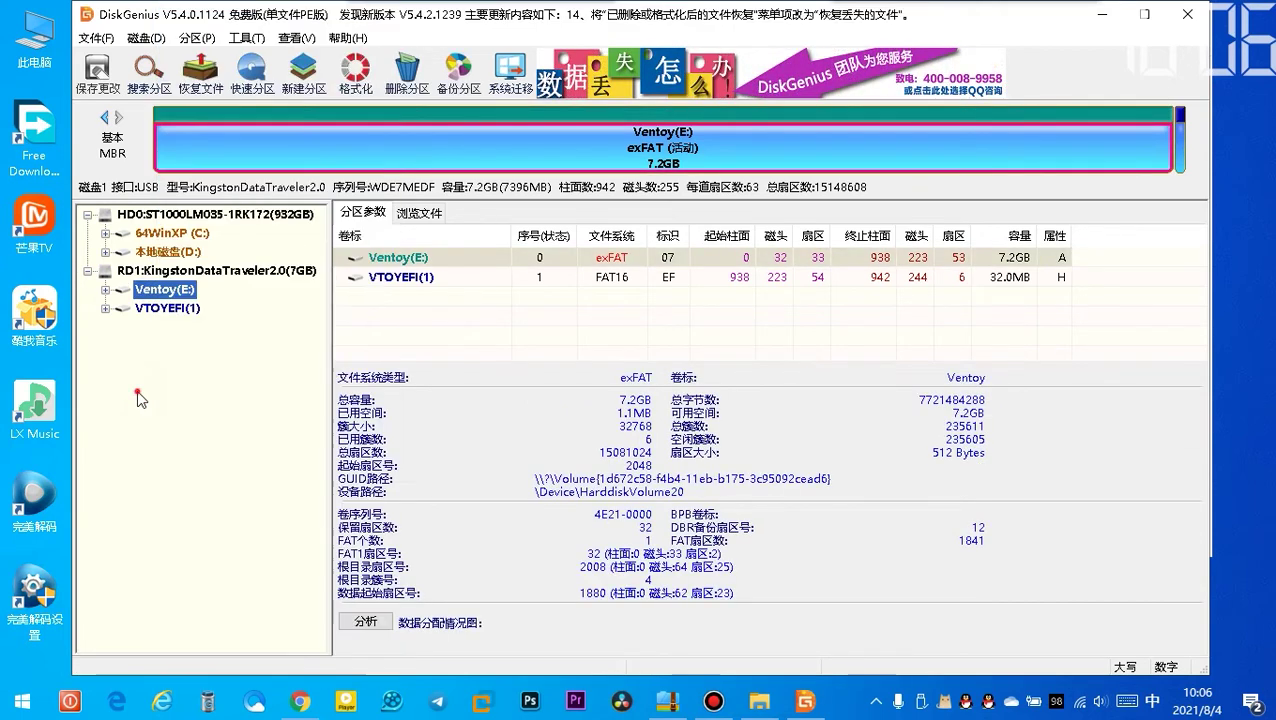
right_click(162, 310)
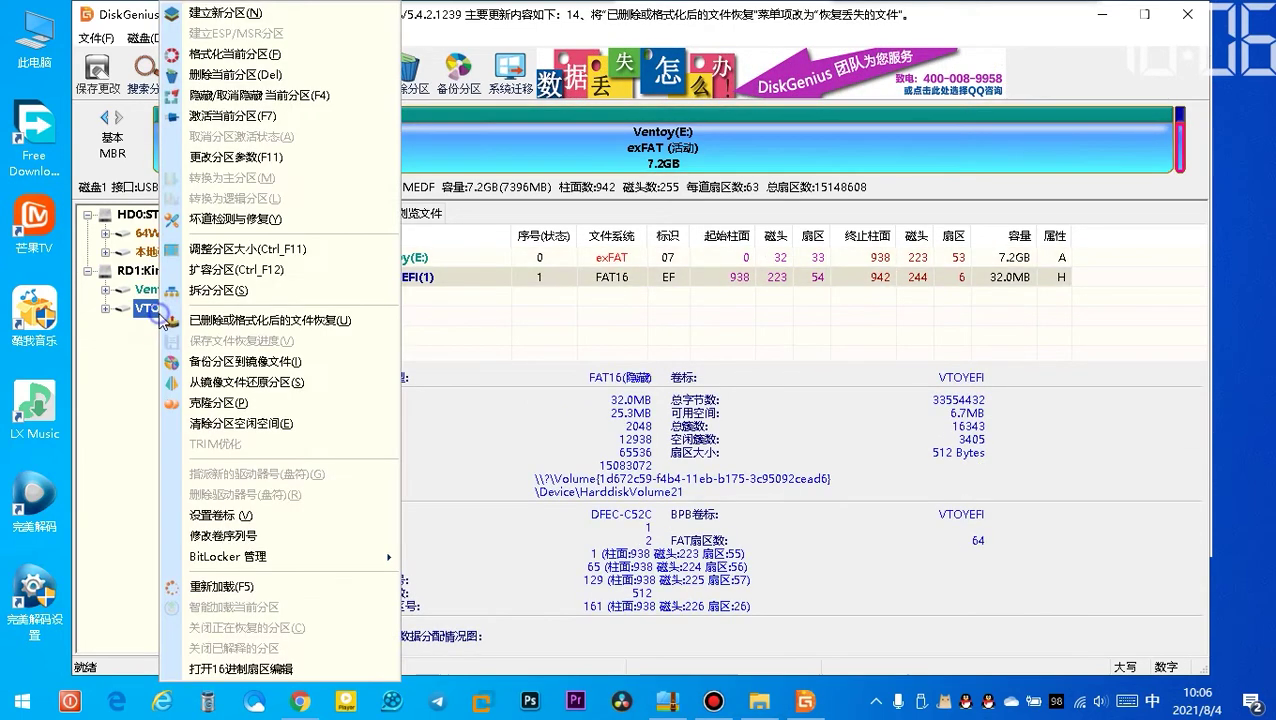
click(103, 384)
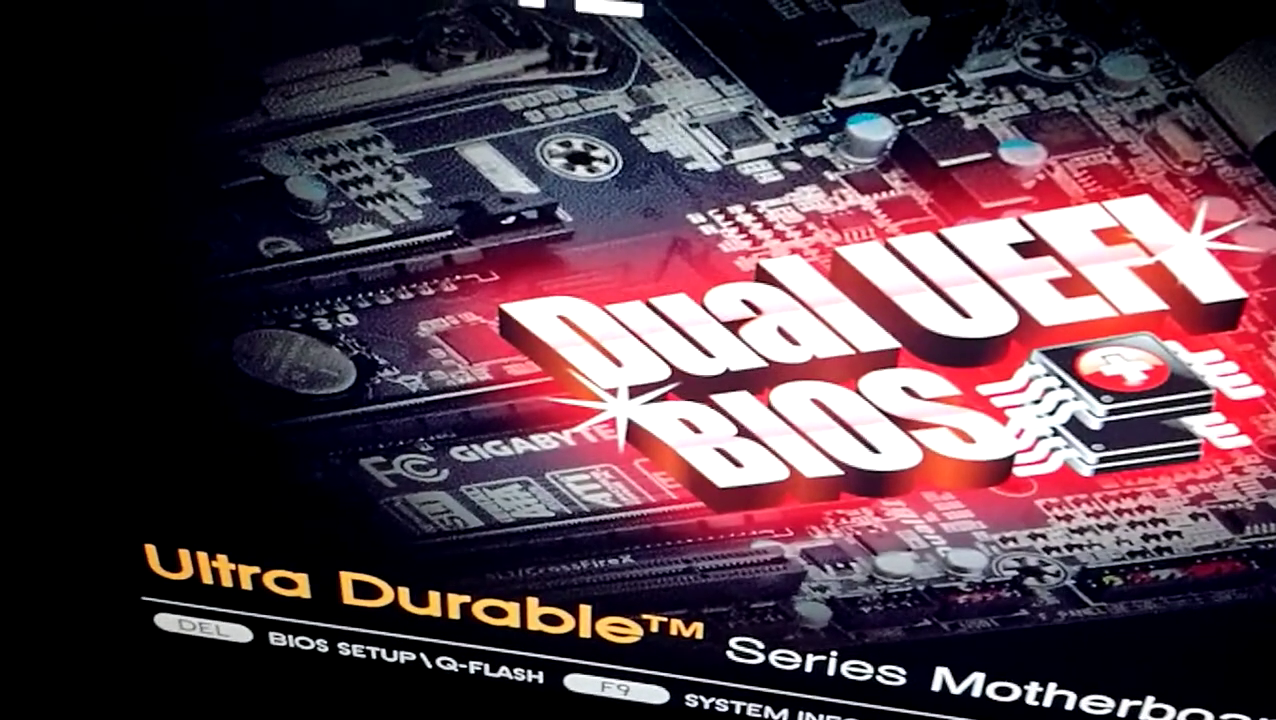
Step: Open the motherboard's boot device selection at startup and boot the computer from KingstonDataTraveler 2.01.00
key(F12)
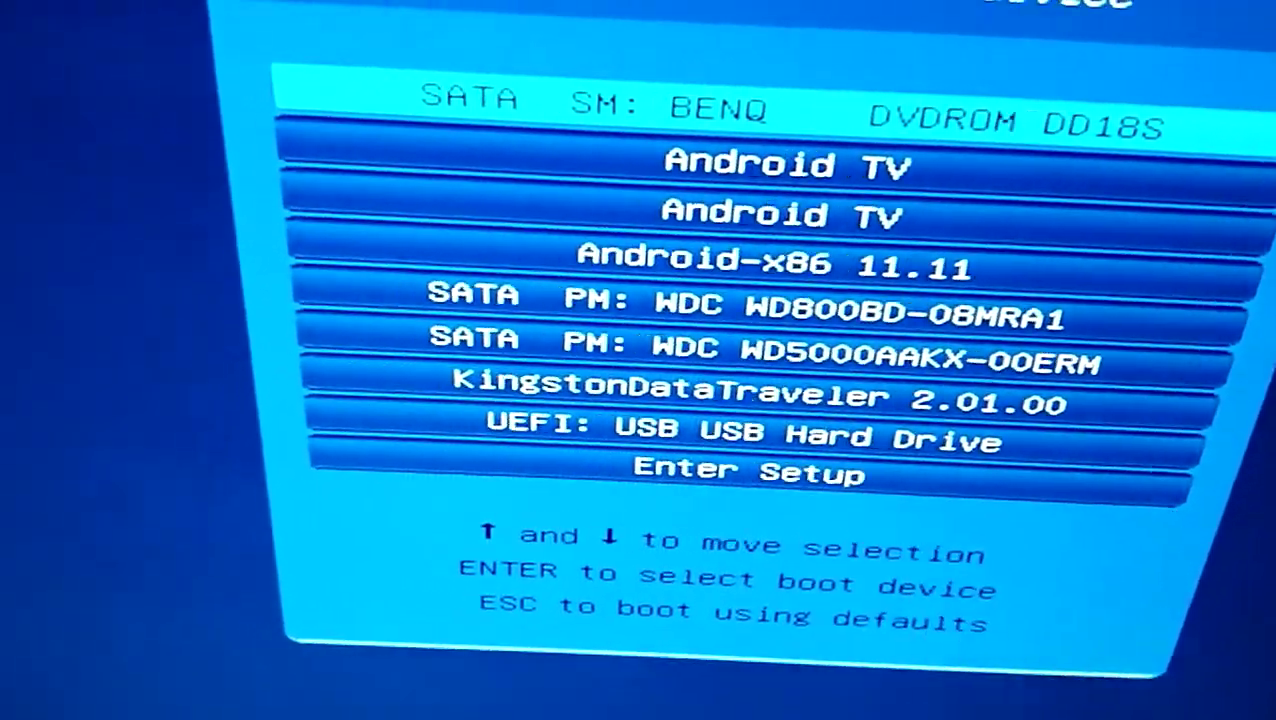
key(Down)
key(Down)
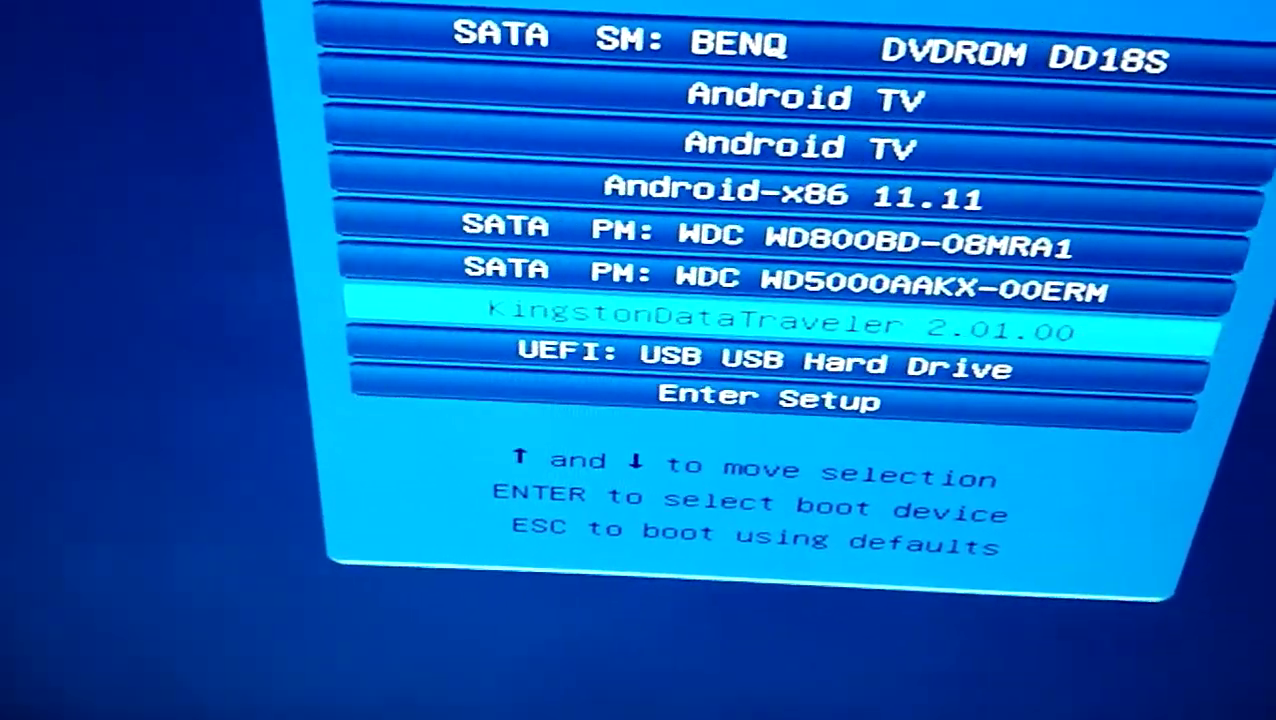
key(Return)
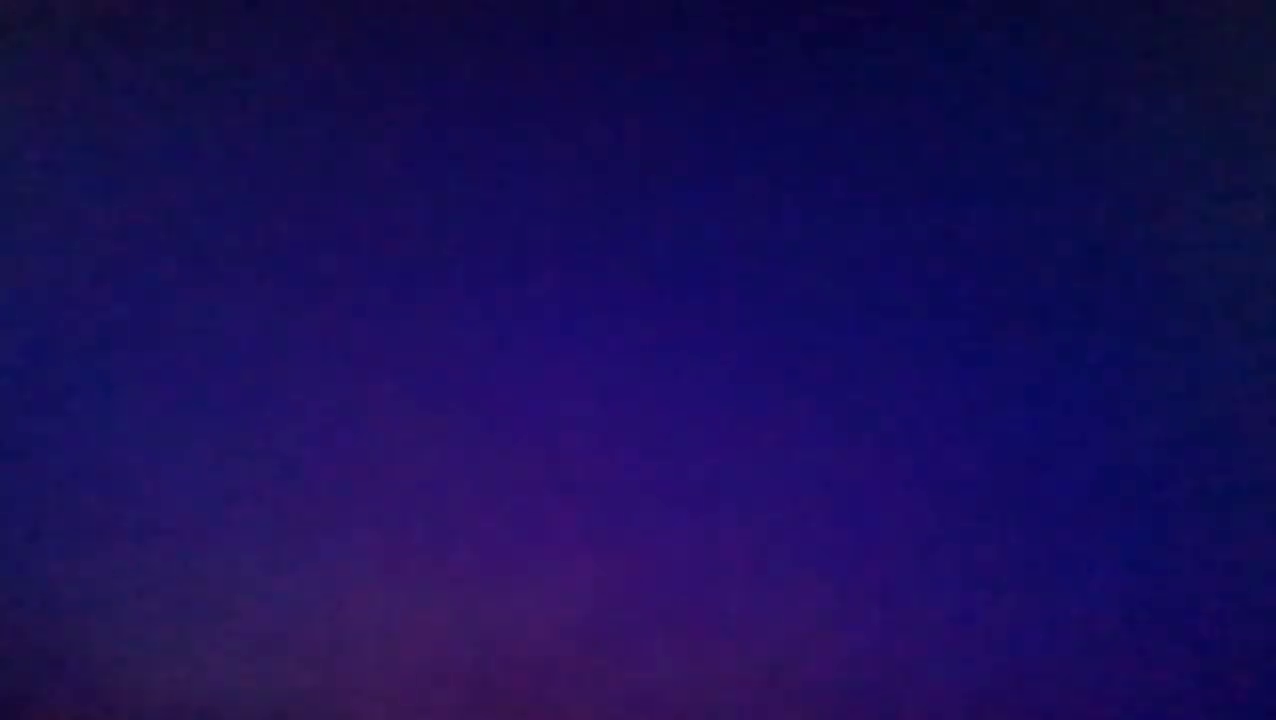